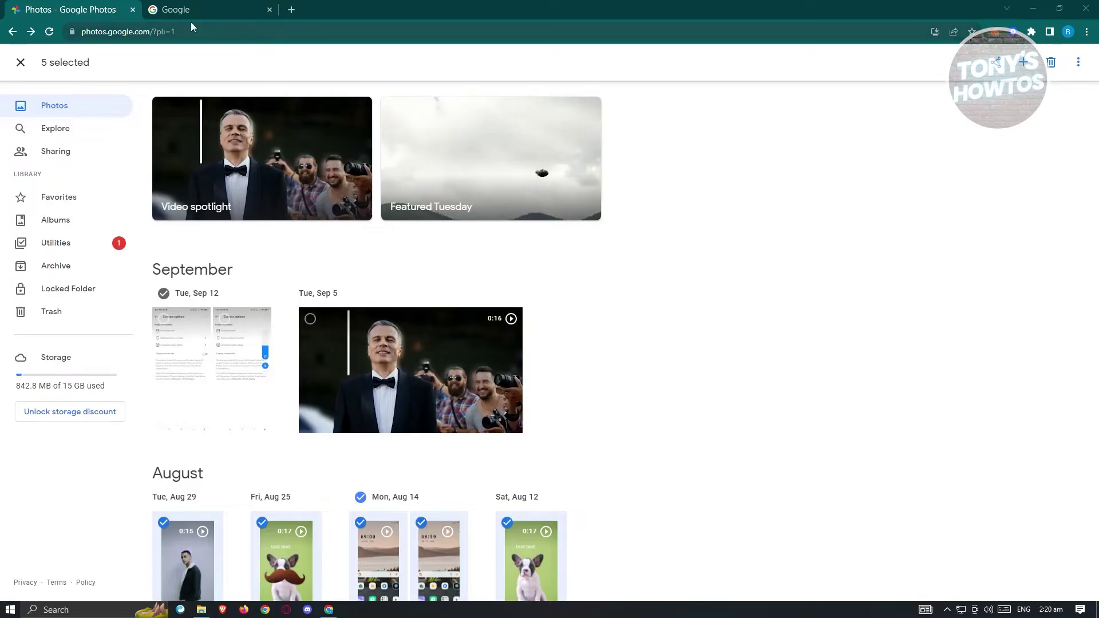
- Untick the Aug 29 and Aug 25 videos, both Aug 14 screenshots and the Aug 12 video
scroll(591, 245, down, 4)
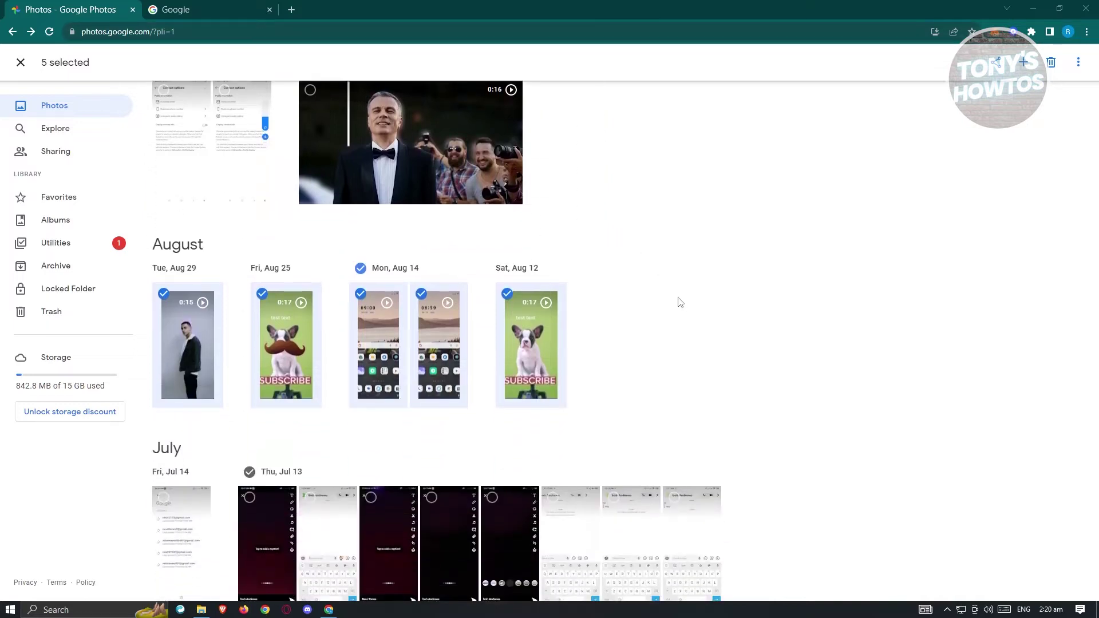
scroll(681, 301, up, 3)
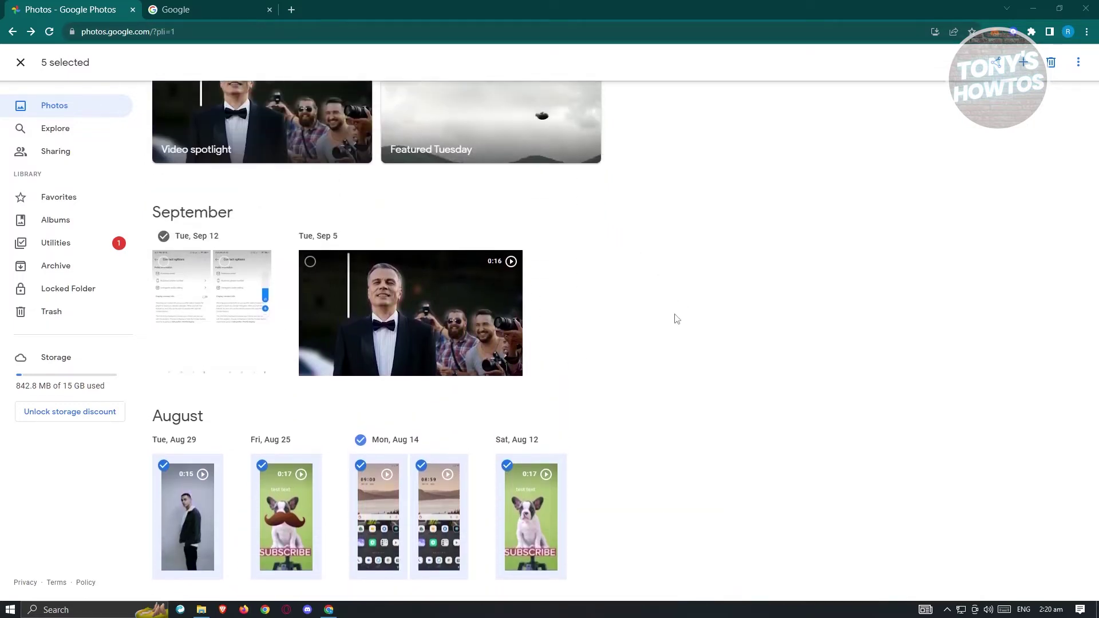
scroll(676, 319, down, 4)
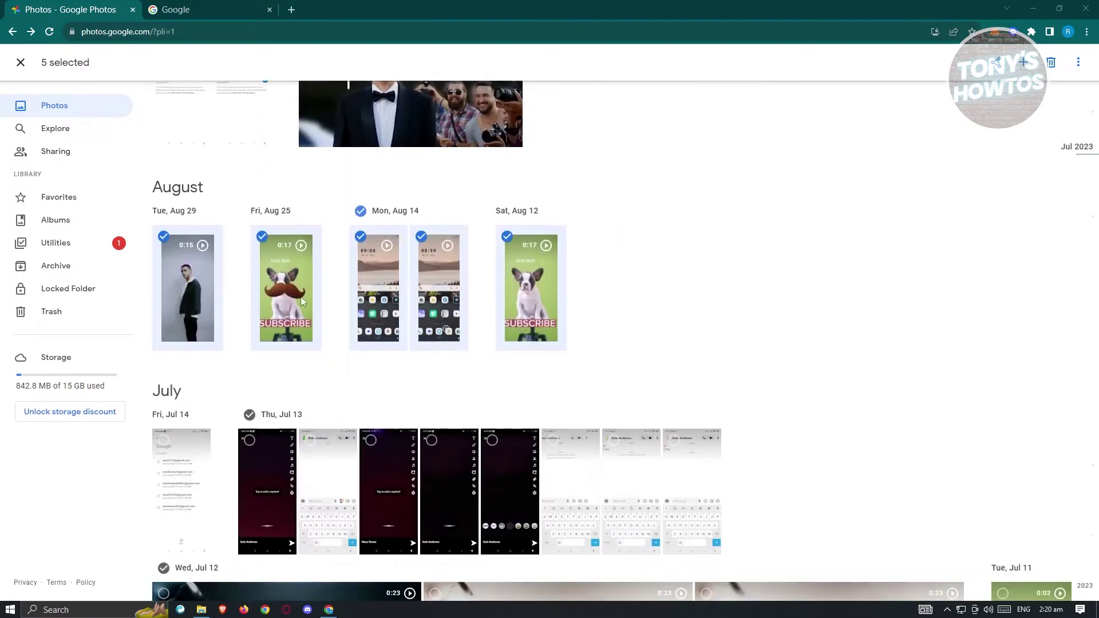
click(165, 237)
click(262, 236)
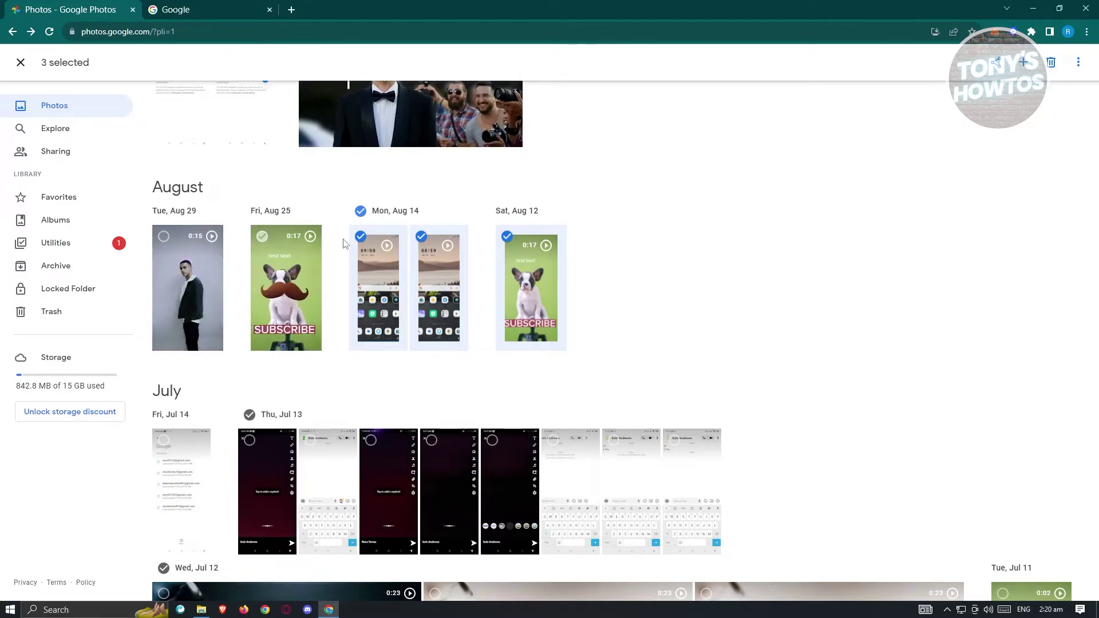
click(361, 236)
click(421, 236)
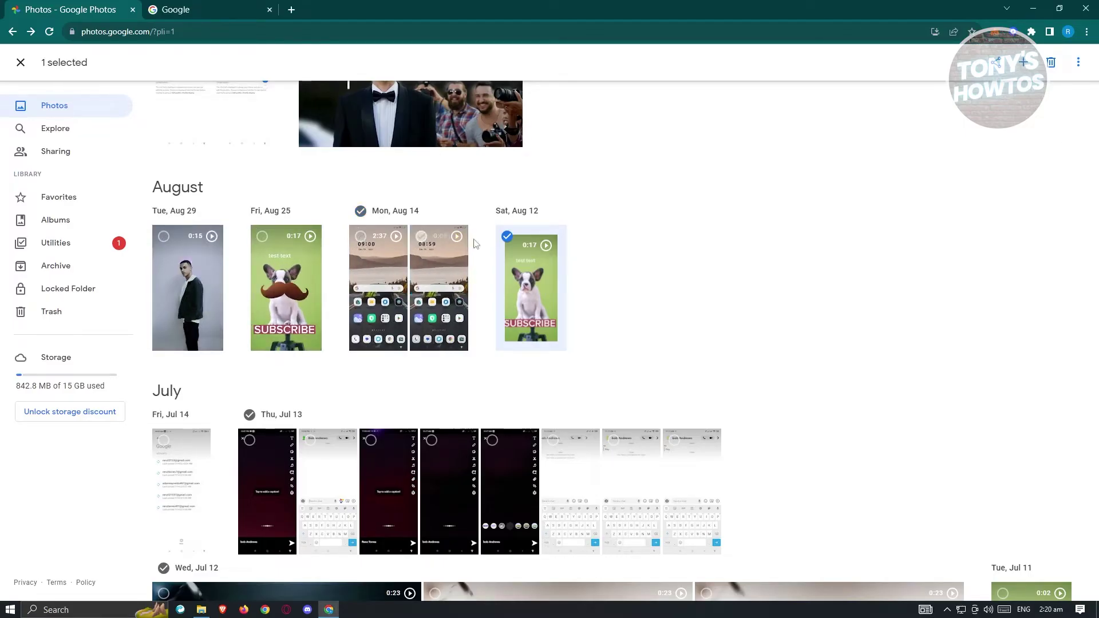
click(507, 236)
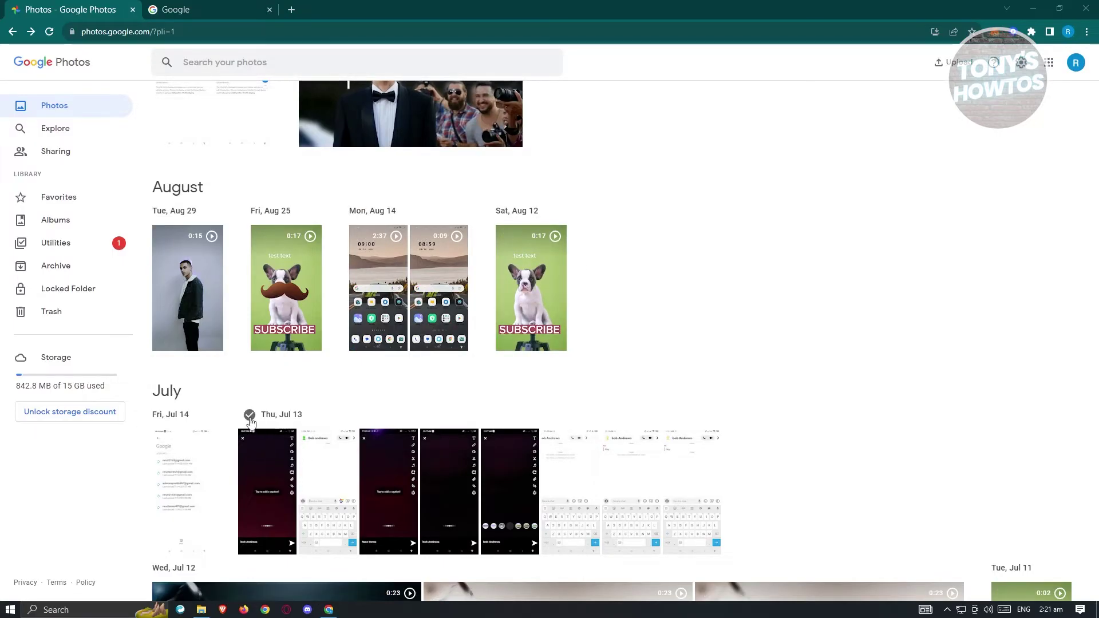
- Tick the Thu, Jul 13 date to select all eight of its screenshots
click(249, 415)
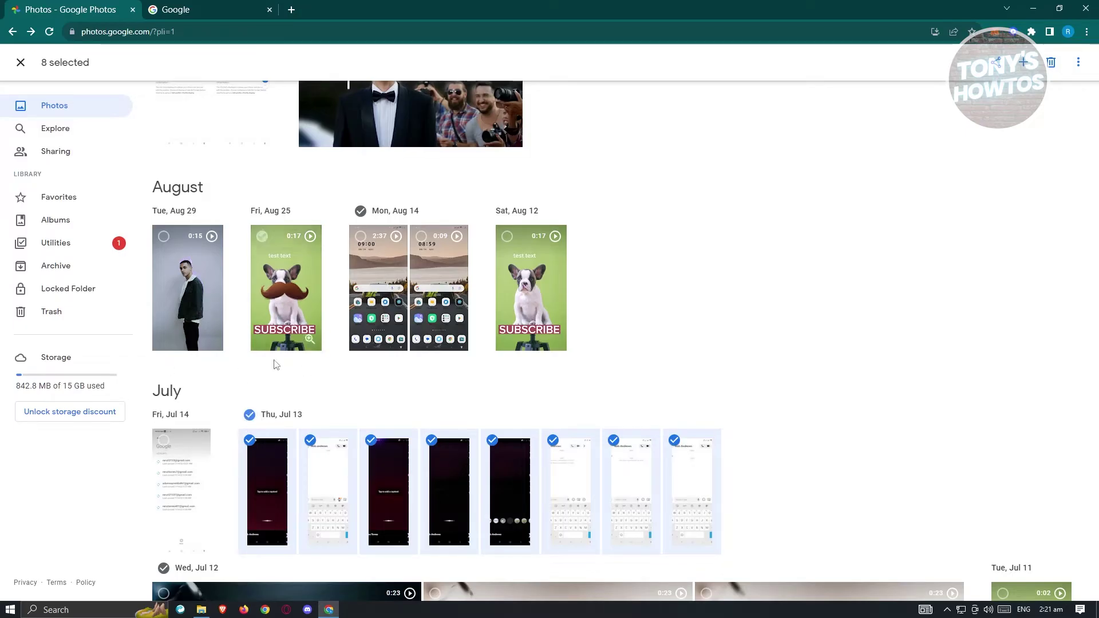
scroll(452, 345, down, 5)
scroll(452, 345, up, 5)
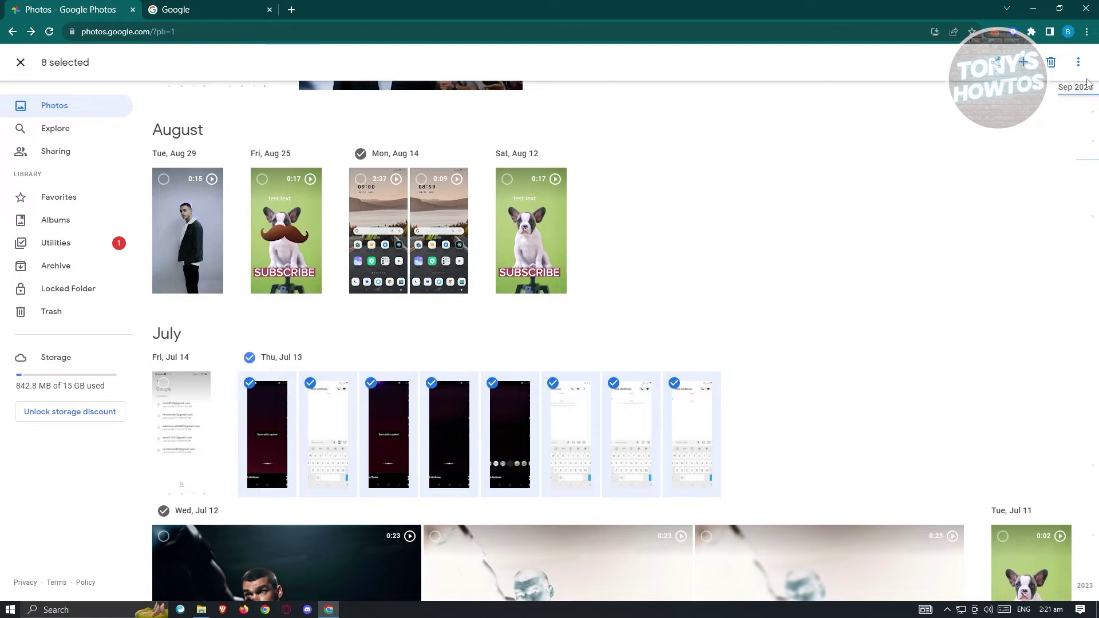
- Download the eight selected screenshots as Photos-001.zip and show the file in its Downloads folder
click(1078, 62)
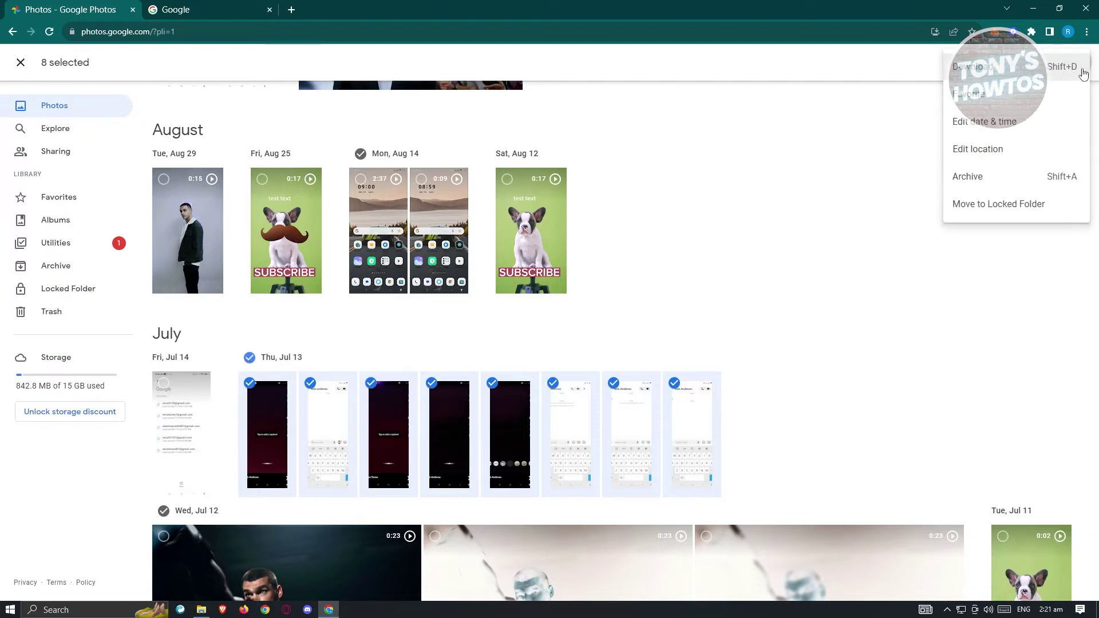
click(994, 68)
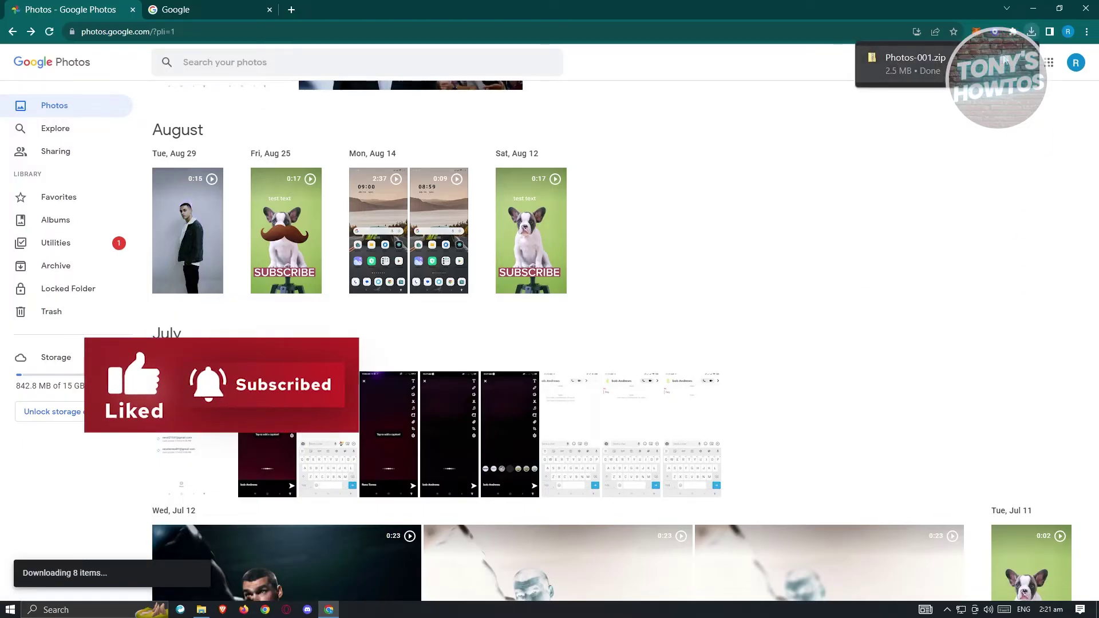
click(1005, 59)
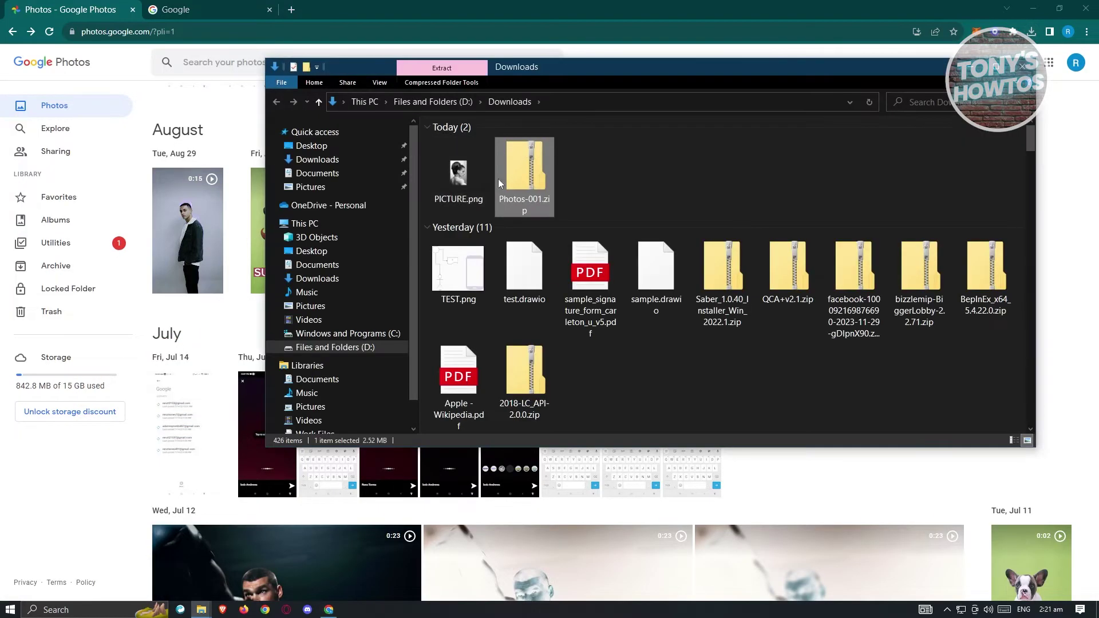
- Open Photos-001.zip to check its eight JPG screenshots, reposition the window, then minimize it
double_click(503, 175)
drag(433, 263, 499, 145)
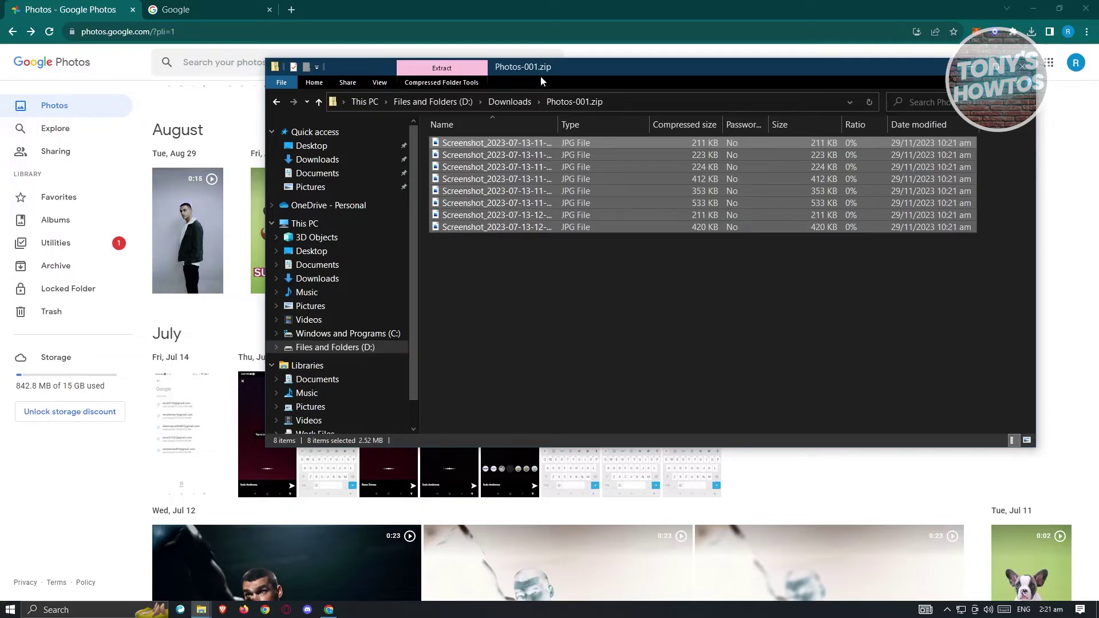
drag(564, 63, 477, 80)
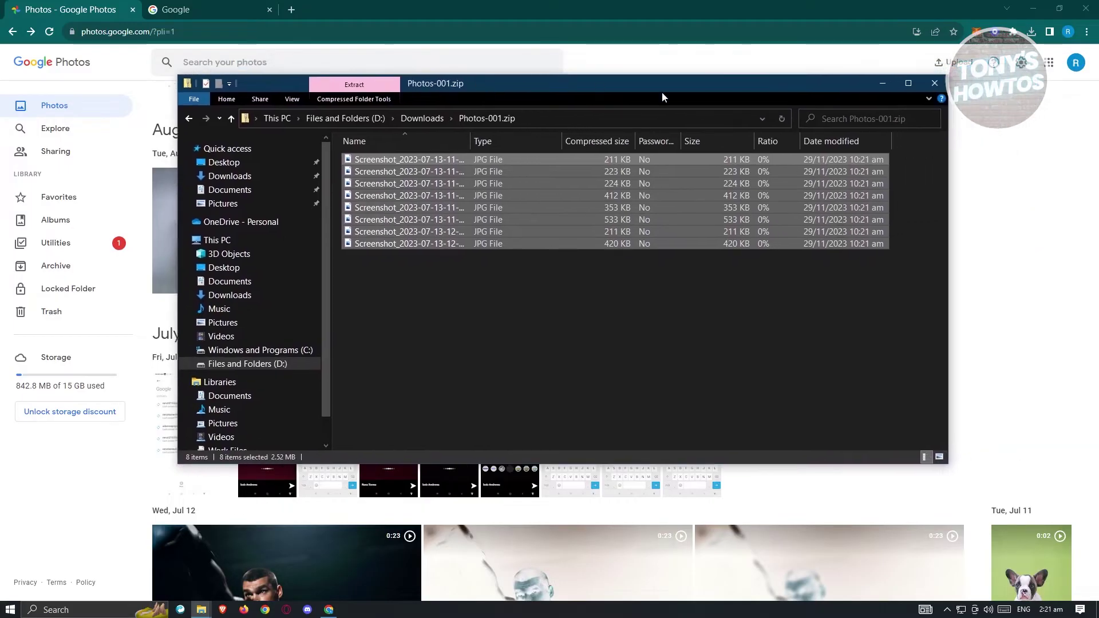
click(884, 85)
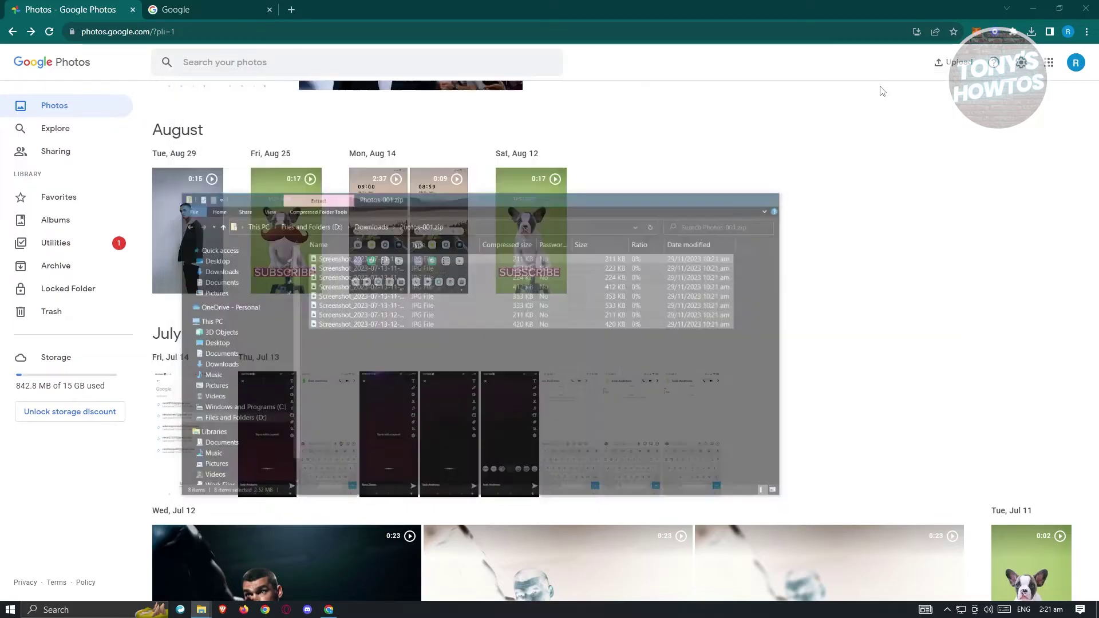
- Go to the Data & privacy section of Google Account from the Google search tab
click(238, 6)
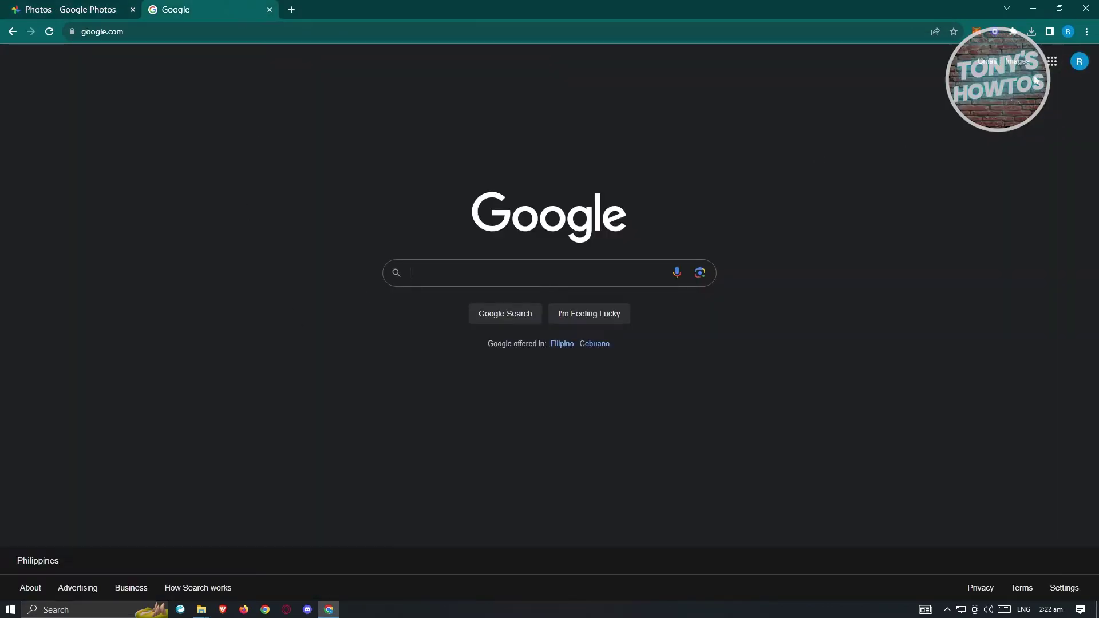
click(1080, 63)
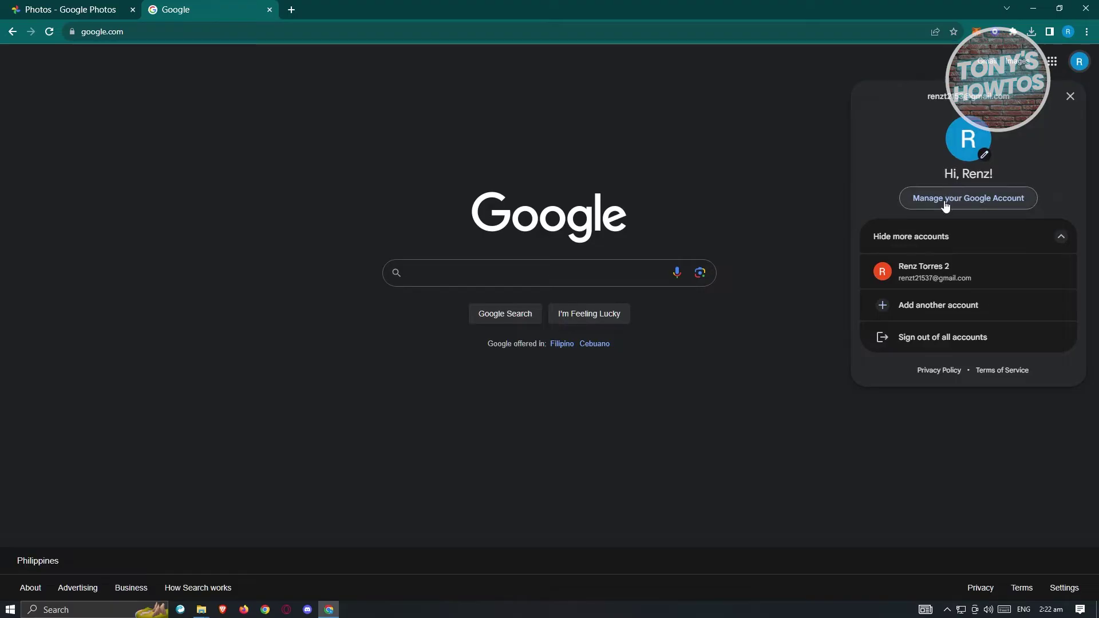
click(945, 204)
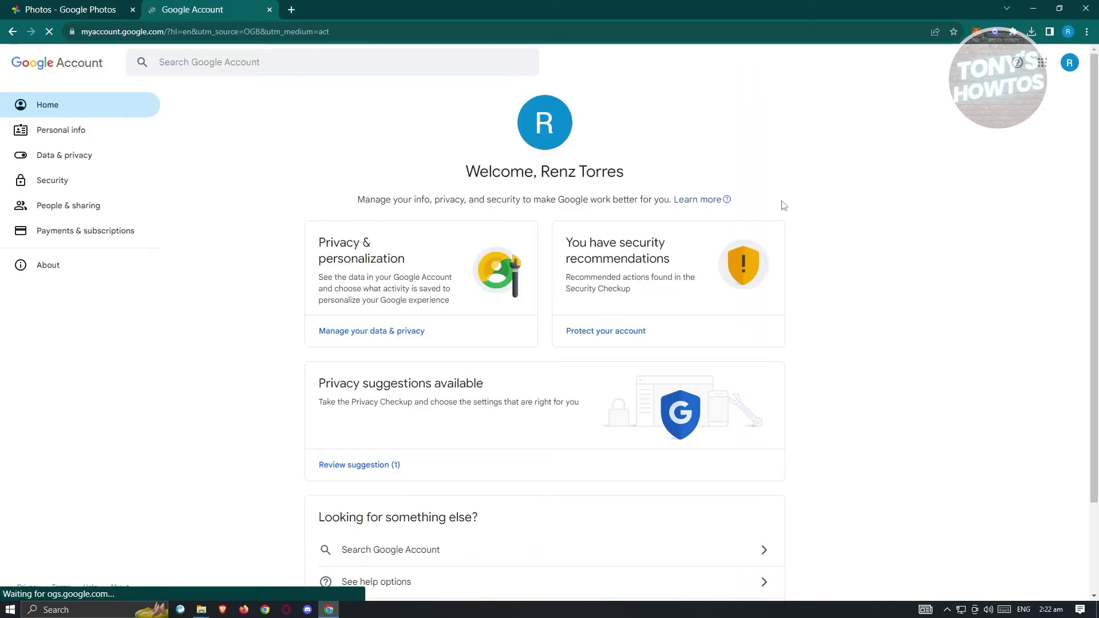
click(67, 166)
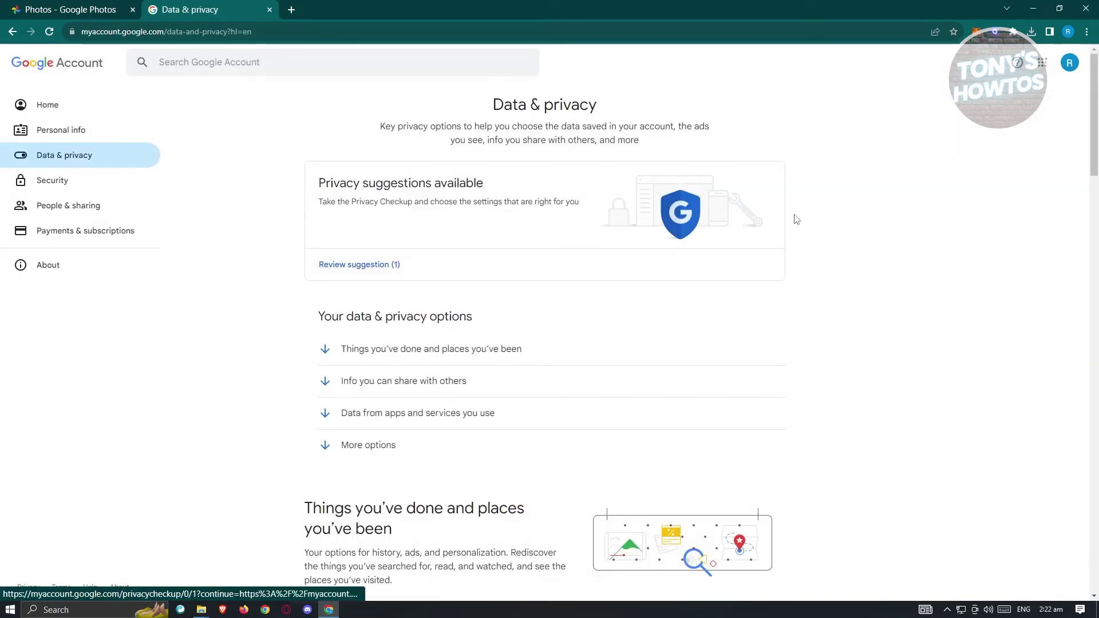
- Find 'download' on the page and open 'Download your data' in Google Takeout
scroll(884, 226, down, 3)
scroll(885, 226, down, 15)
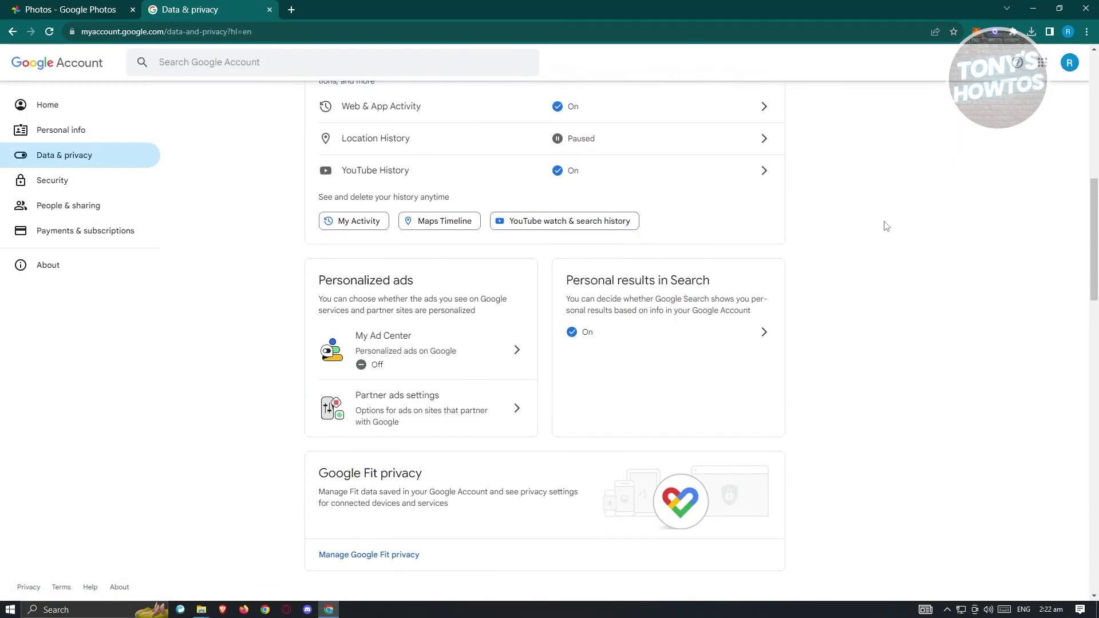
scroll(886, 229, down, 5)
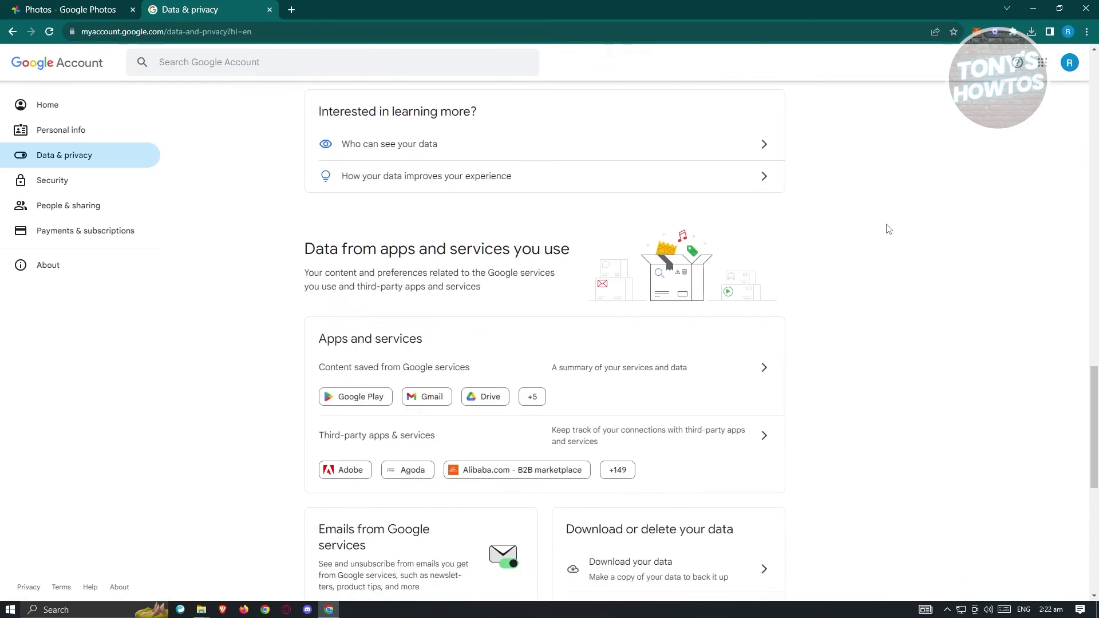
key(ctrl+f)
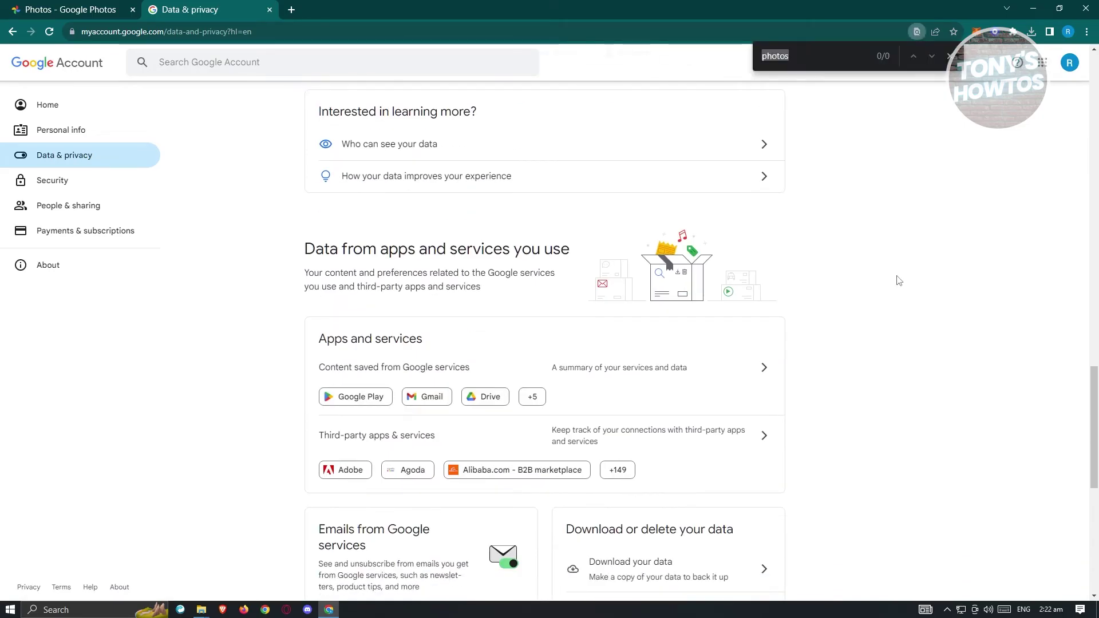
text(download)
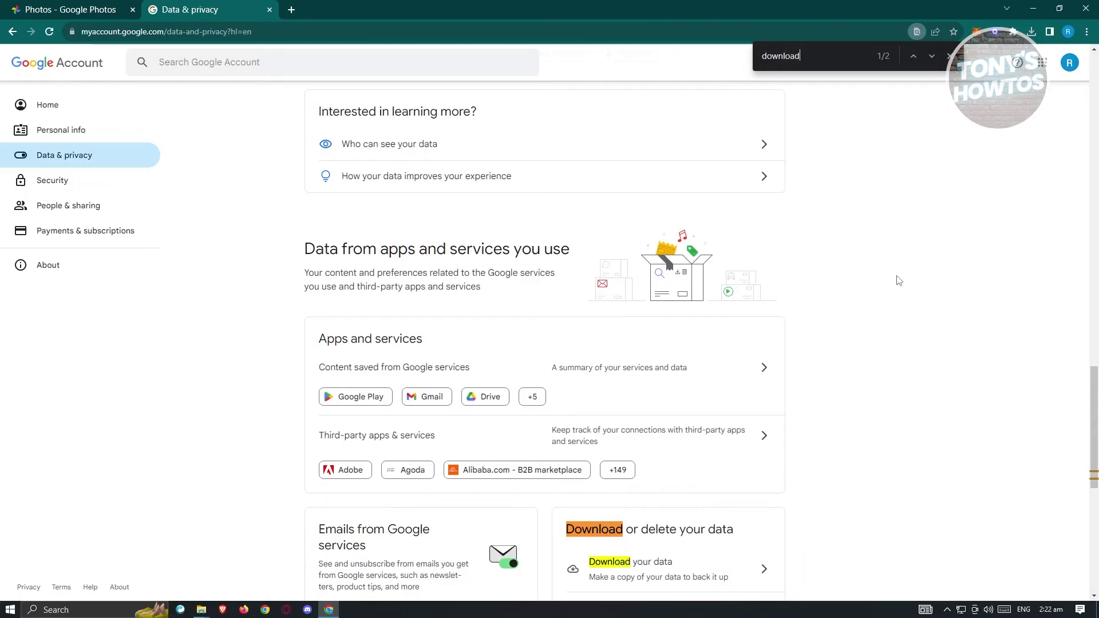
scroll(992, 264, down, 4)
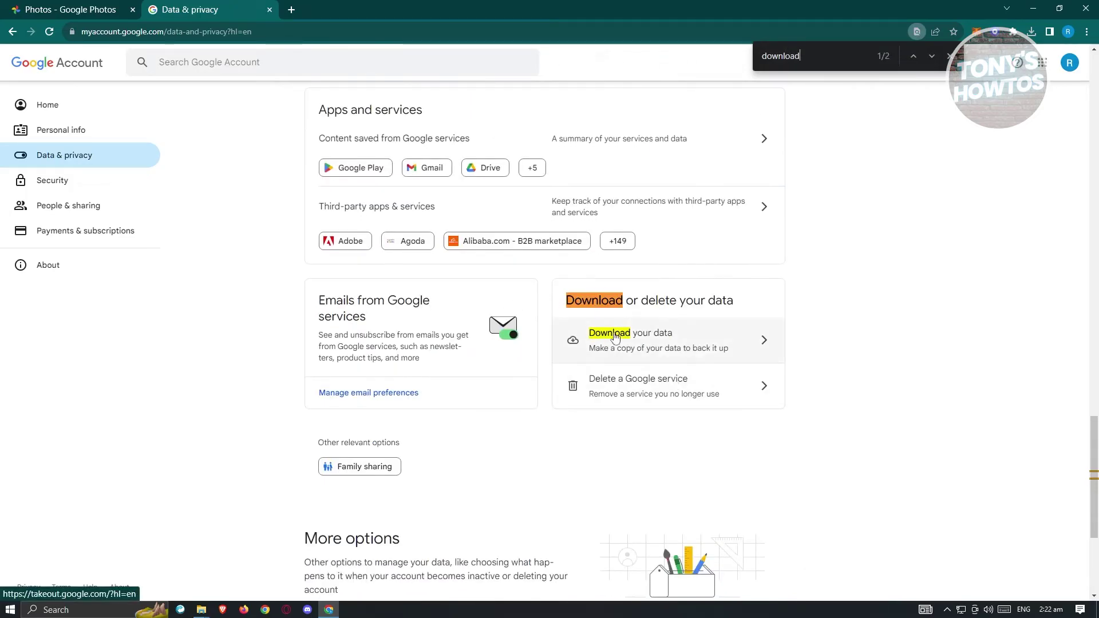
click(672, 342)
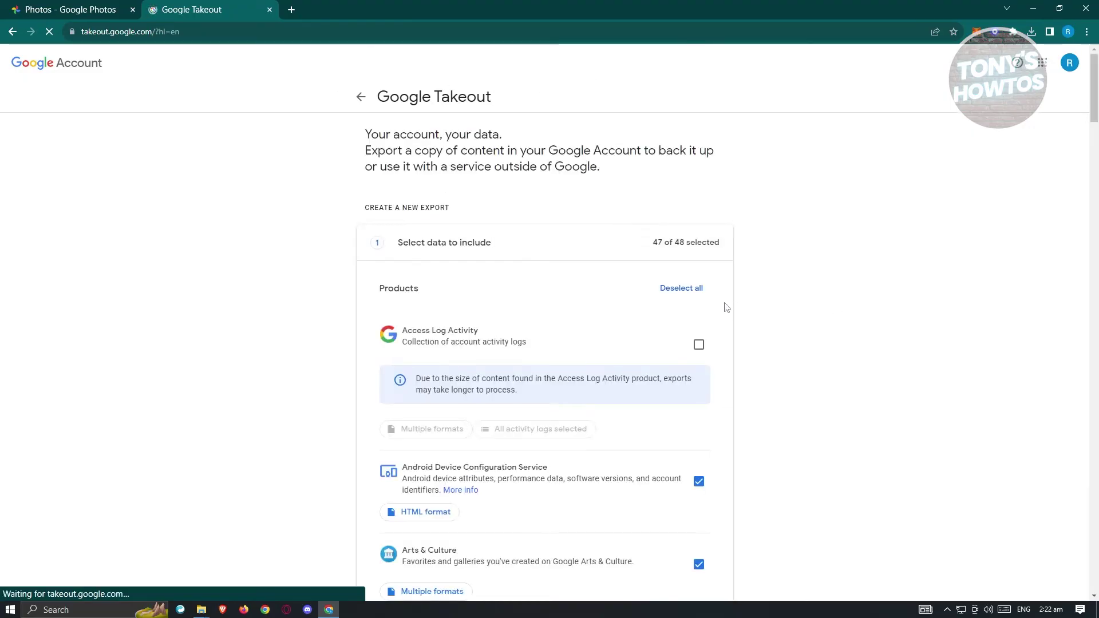
- Deselect all products in the export and dismiss the feedback survey
click(679, 288)
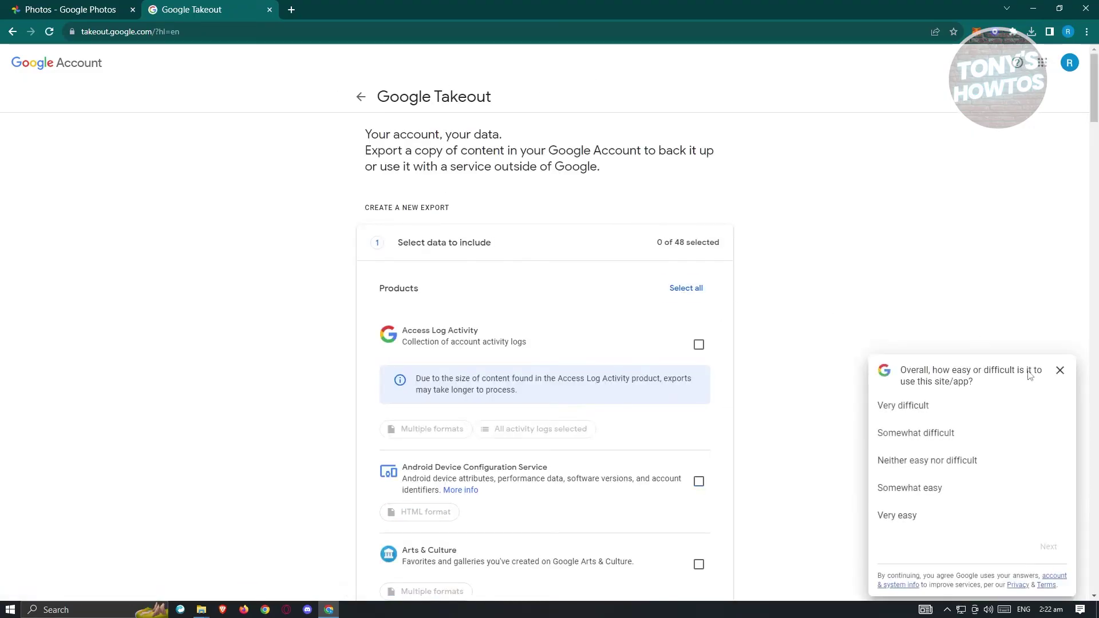
click(1059, 370)
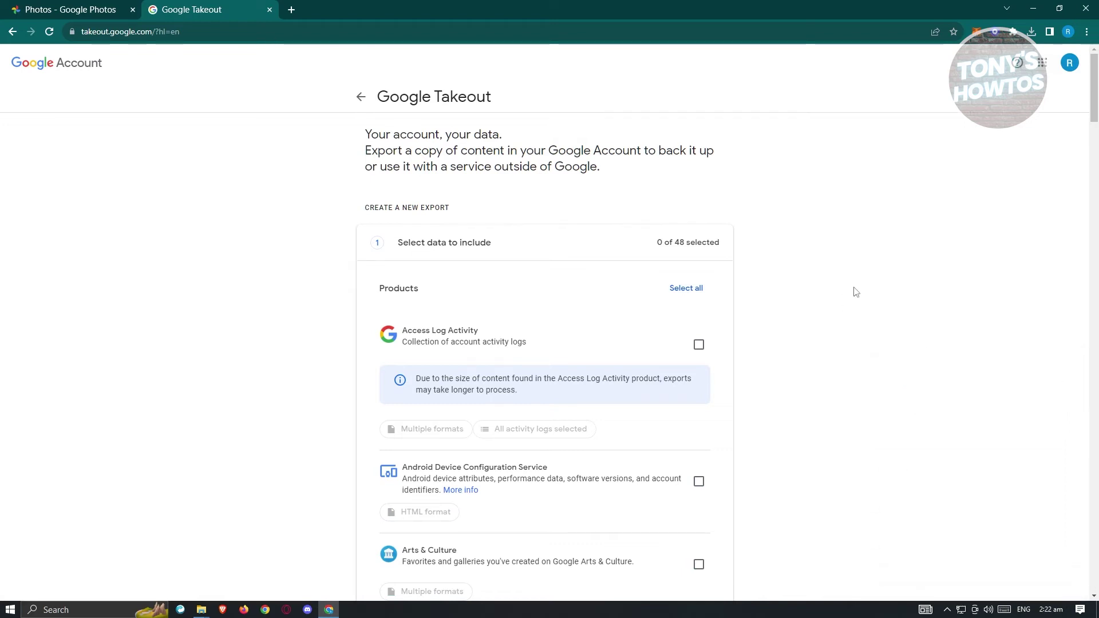
scroll(857, 286, down, 5)
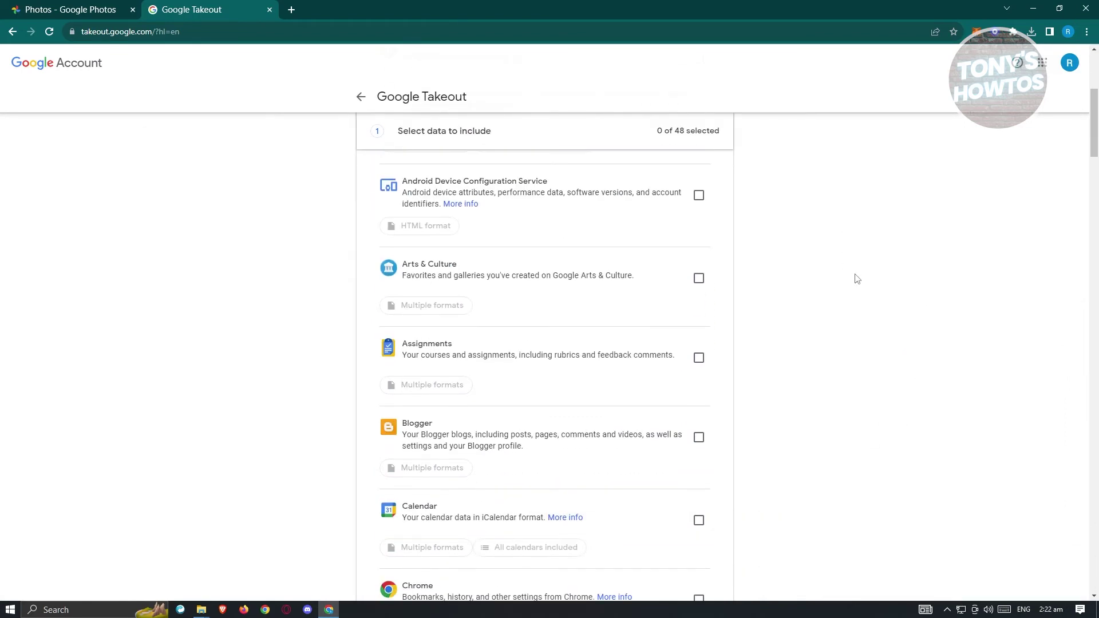
scroll(857, 279, down, 10)
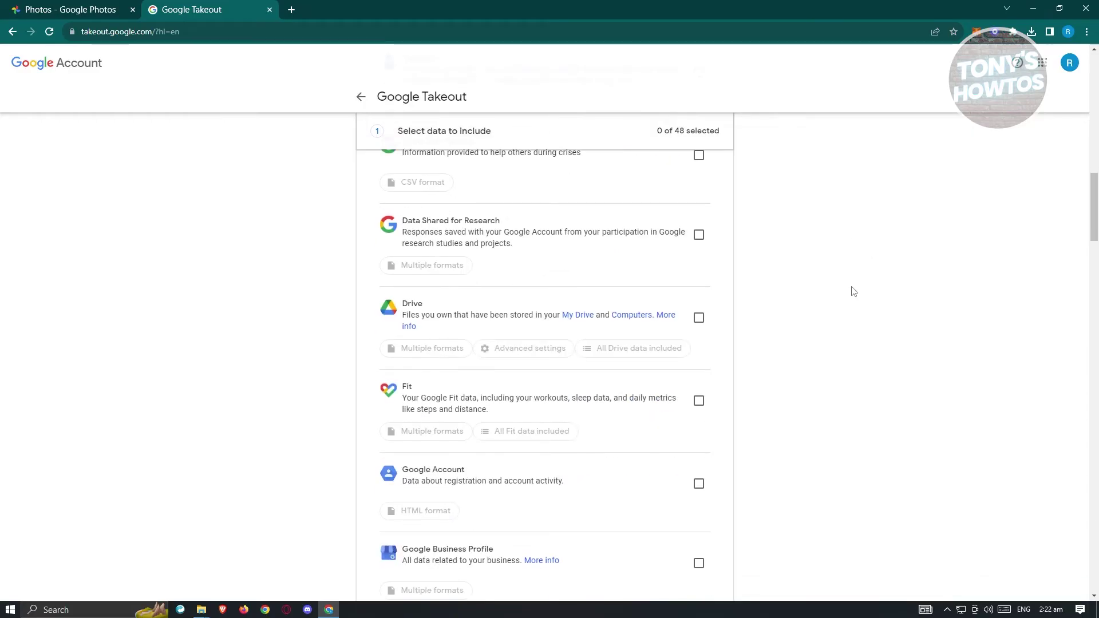
- Search the page for 'photos' and tick Google Photos, making it 1 of 48 products
key(ctrl+f)
text(photos)
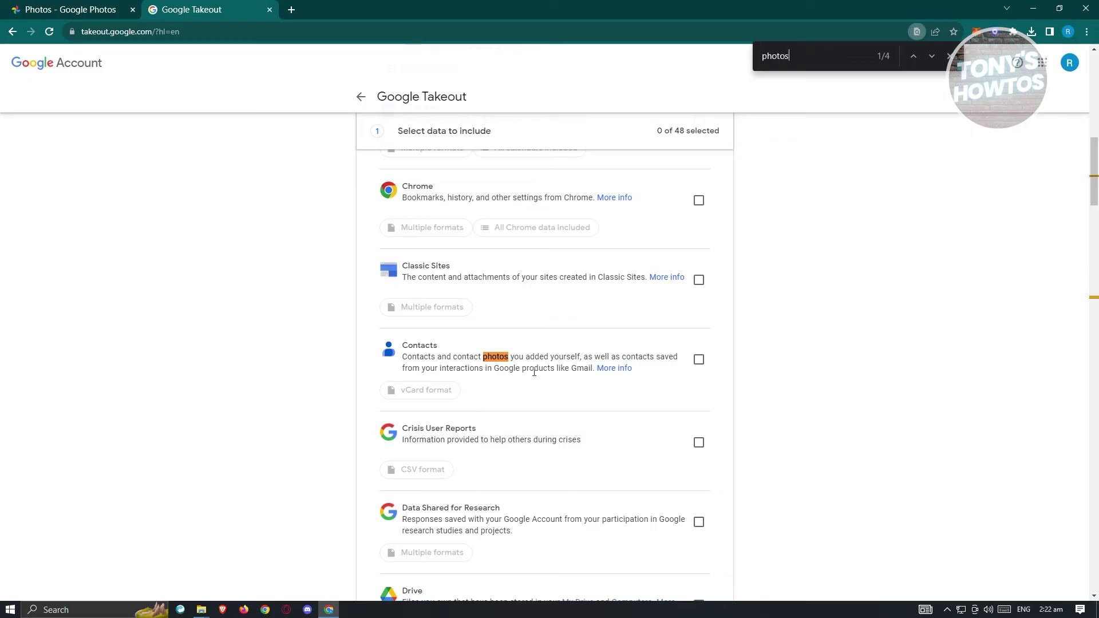
scroll(534, 373, down, 6)
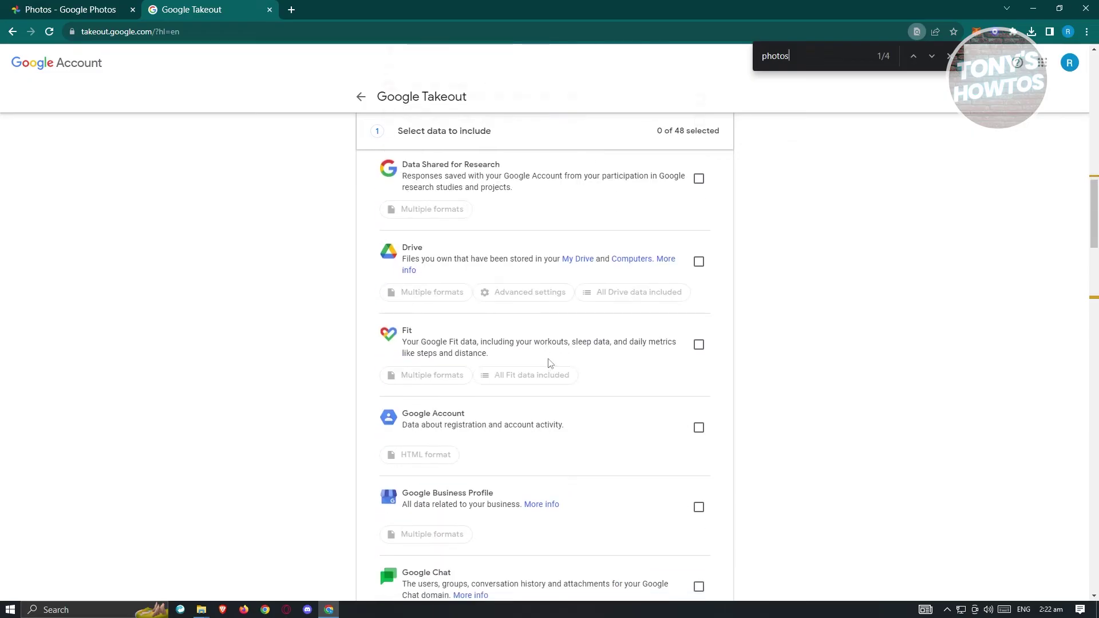
click(933, 57)
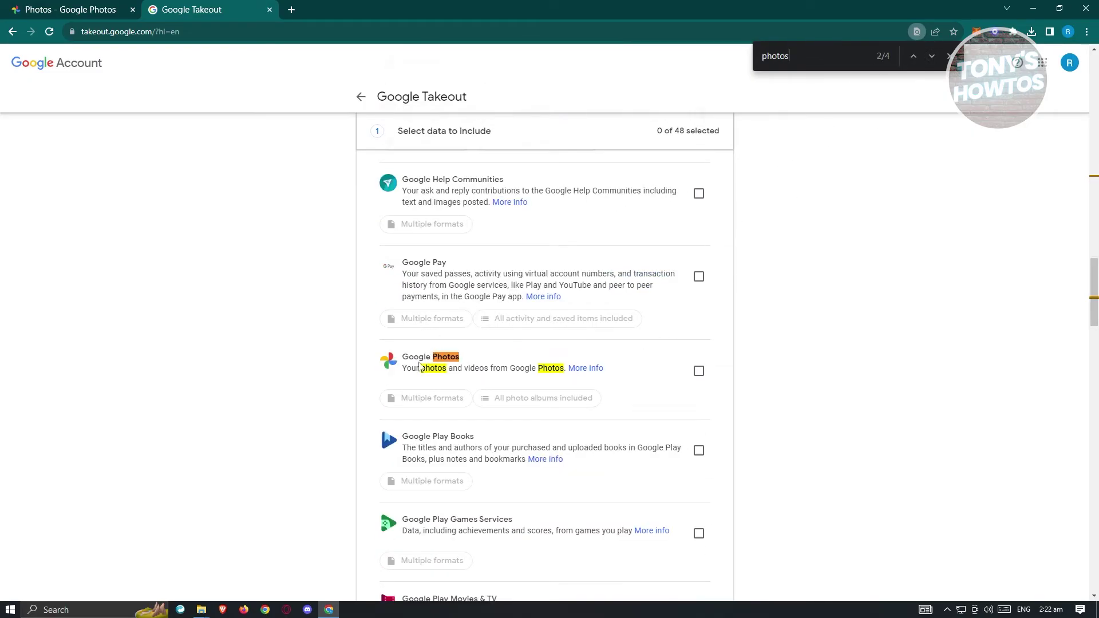
click(699, 371)
scroll(850, 368, down, 3)
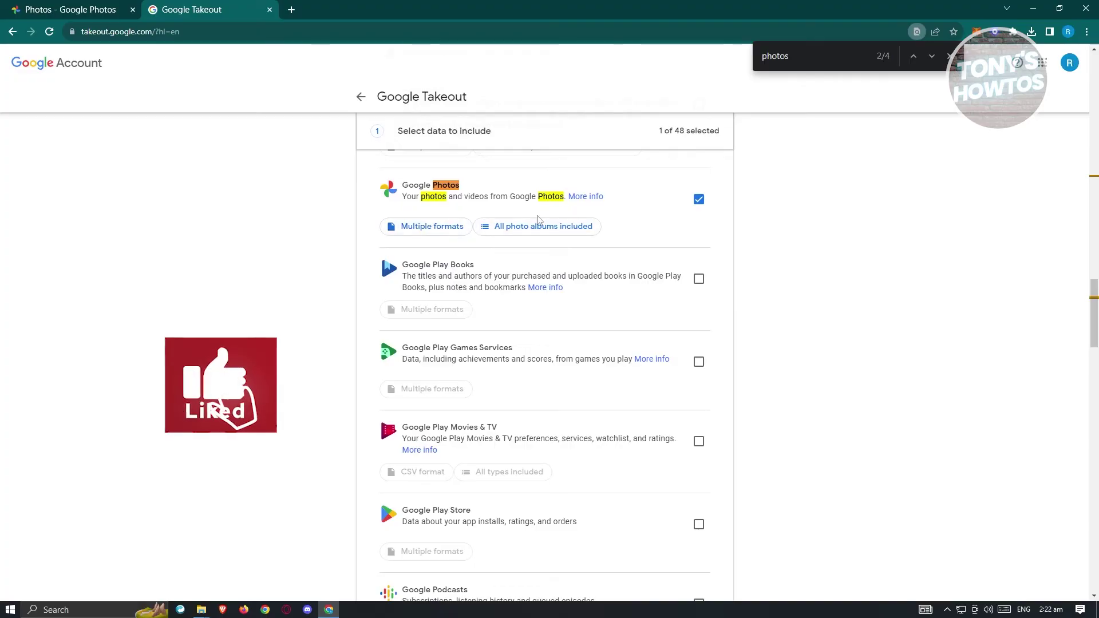
scroll(850, 247, down, 5)
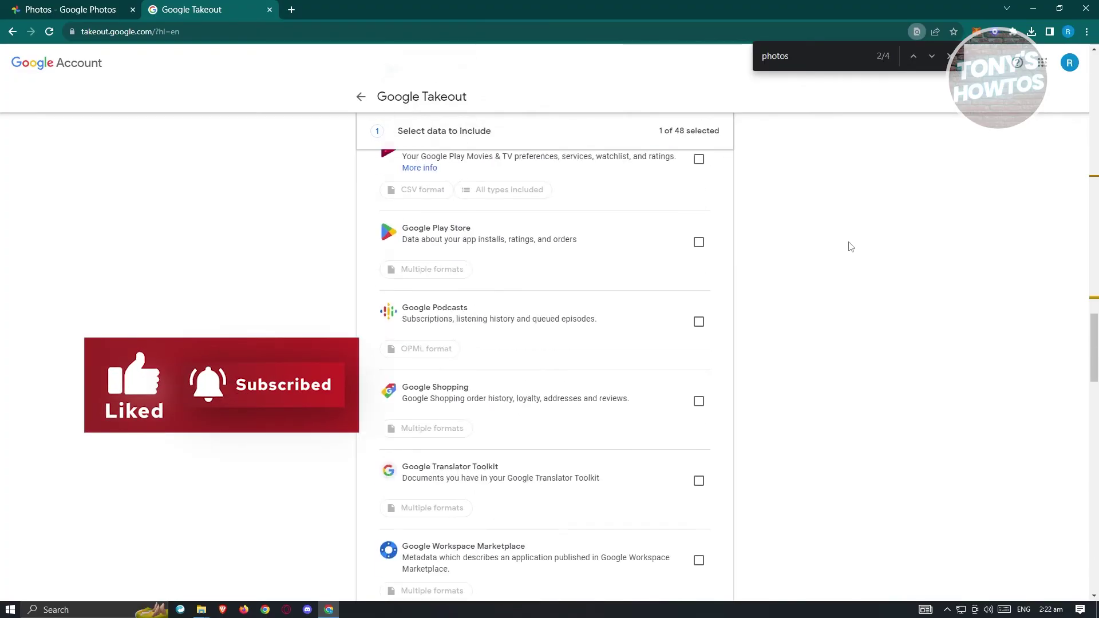
scroll(851, 247, down, 20)
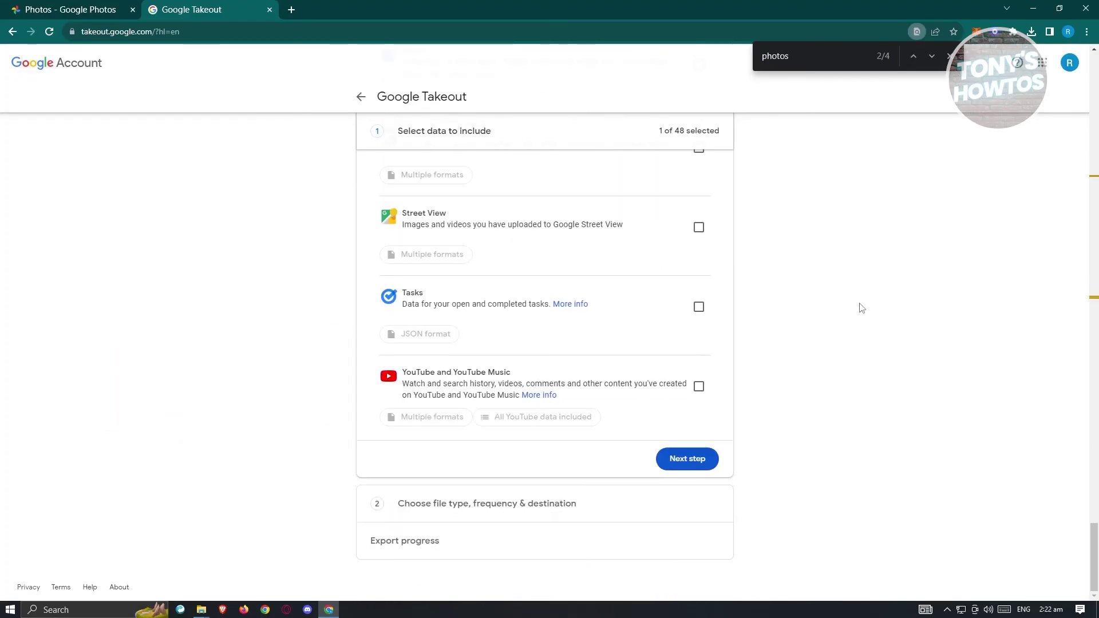
- Go to the next step and keep 'Send download link via email' as the destination
click(698, 466)
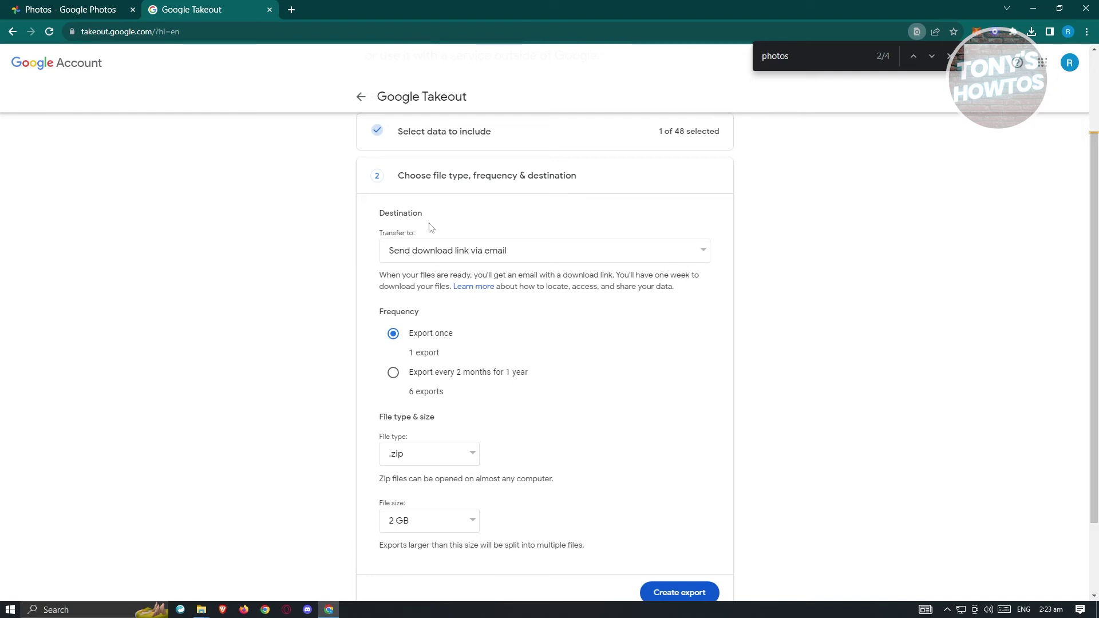
click(572, 259)
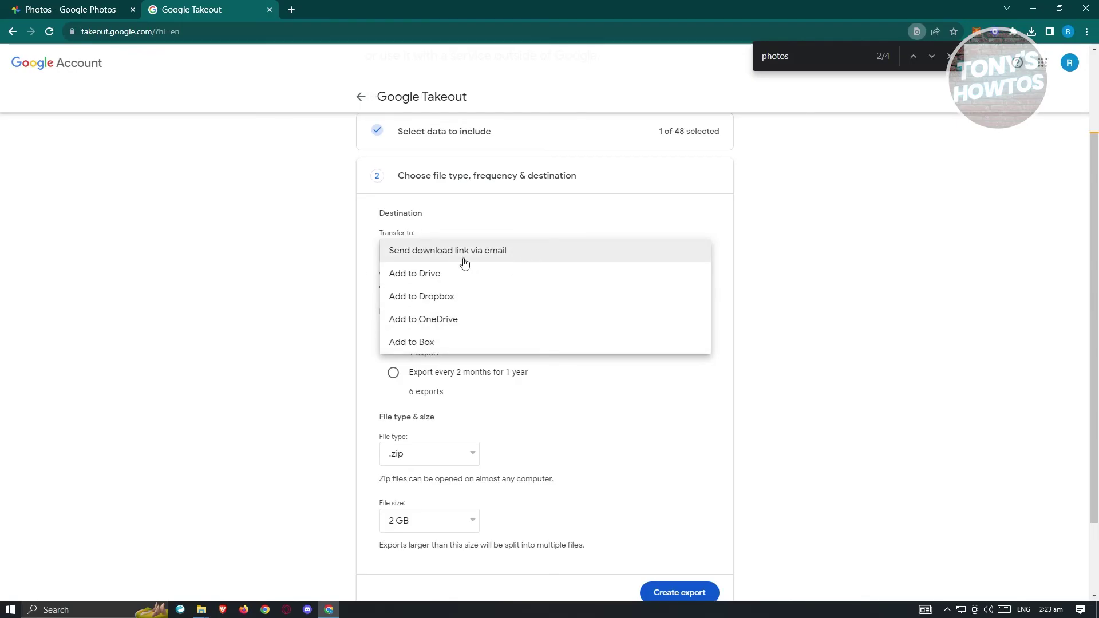
click(845, 242)
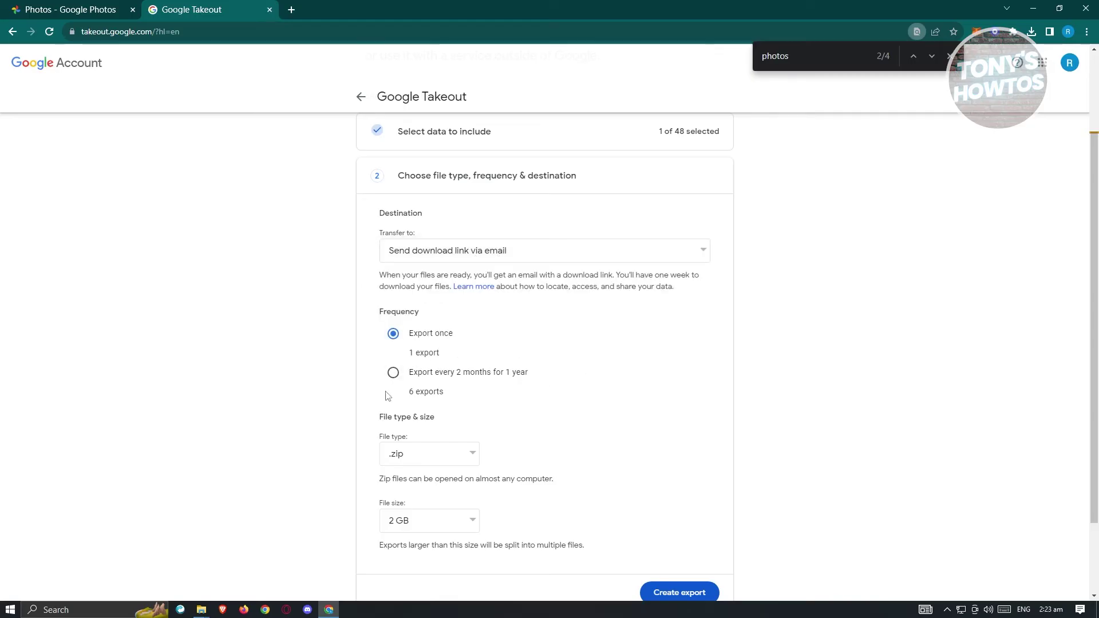
- Set frequency to every 2 months for 1 year, keep .zip, and create the export
drag(378, 312, 450, 315)
click(394, 374)
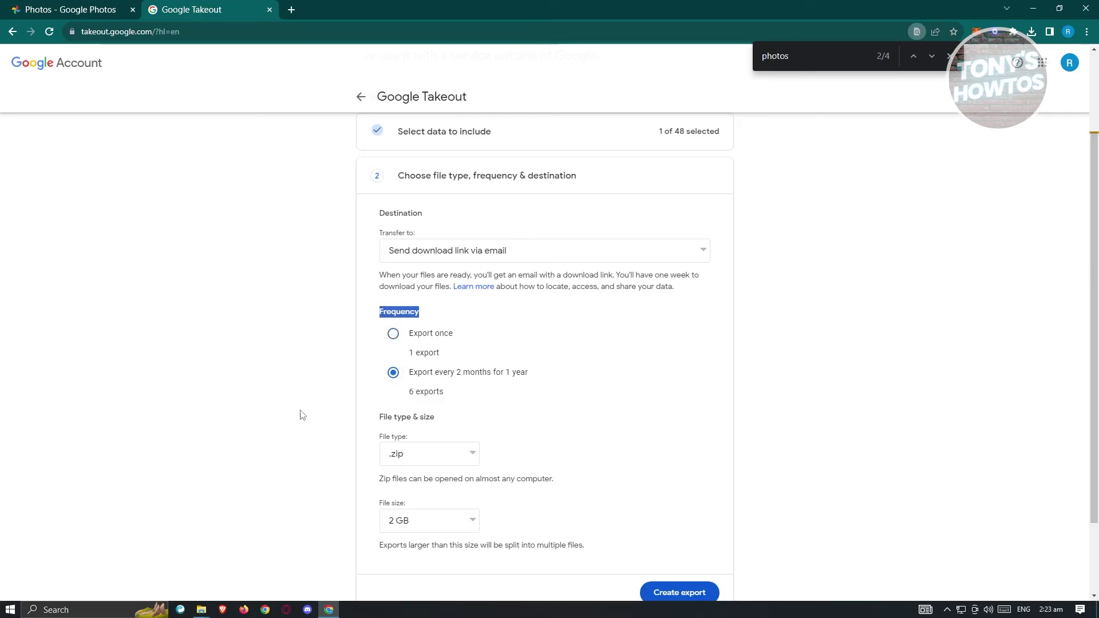
scroll(326, 422, down, 2)
click(472, 368)
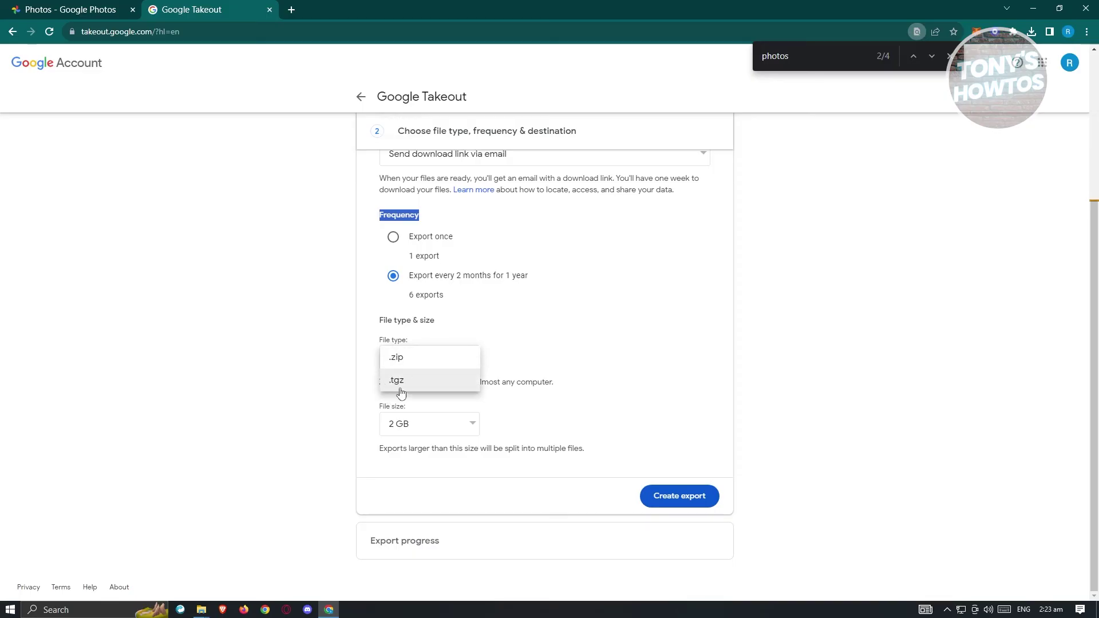
click(601, 354)
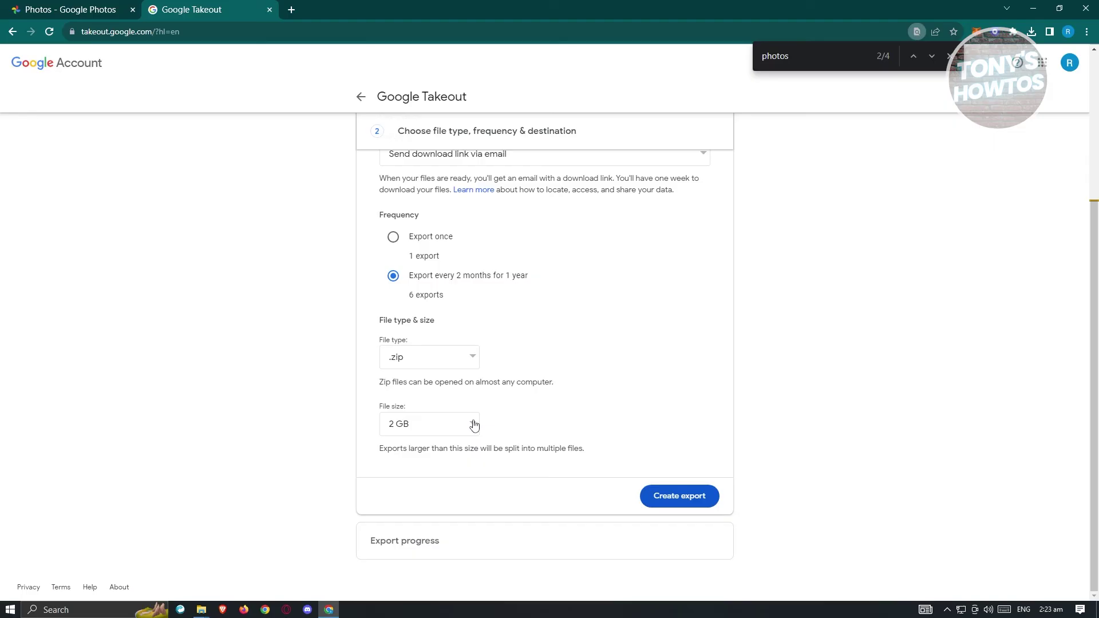
click(697, 502)
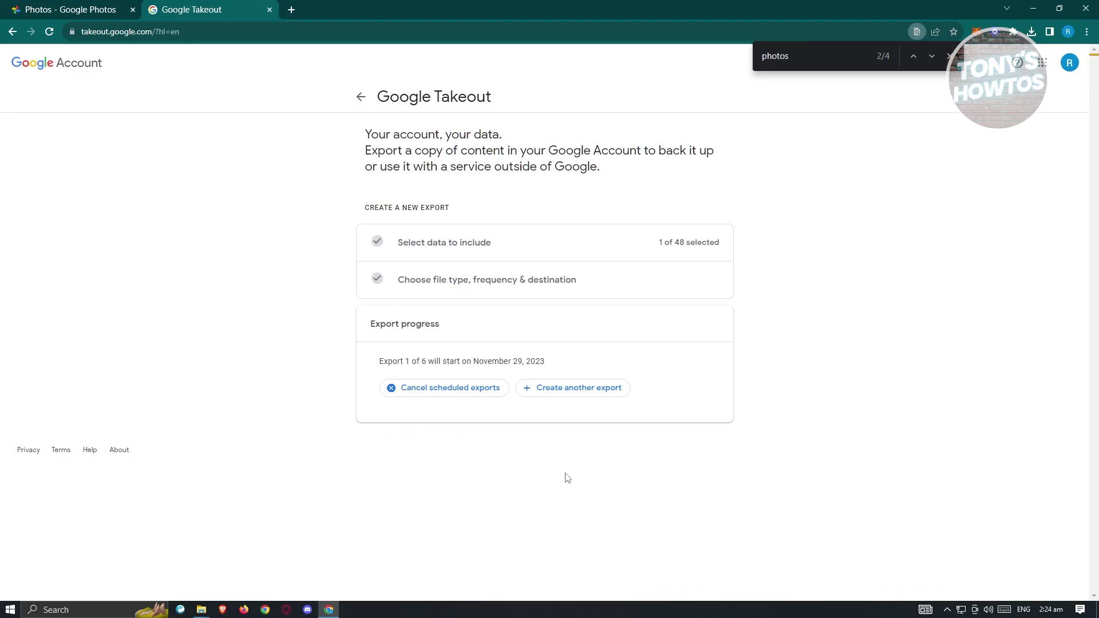
- Close the browser's find bar on the export progress page
click(950, 56)
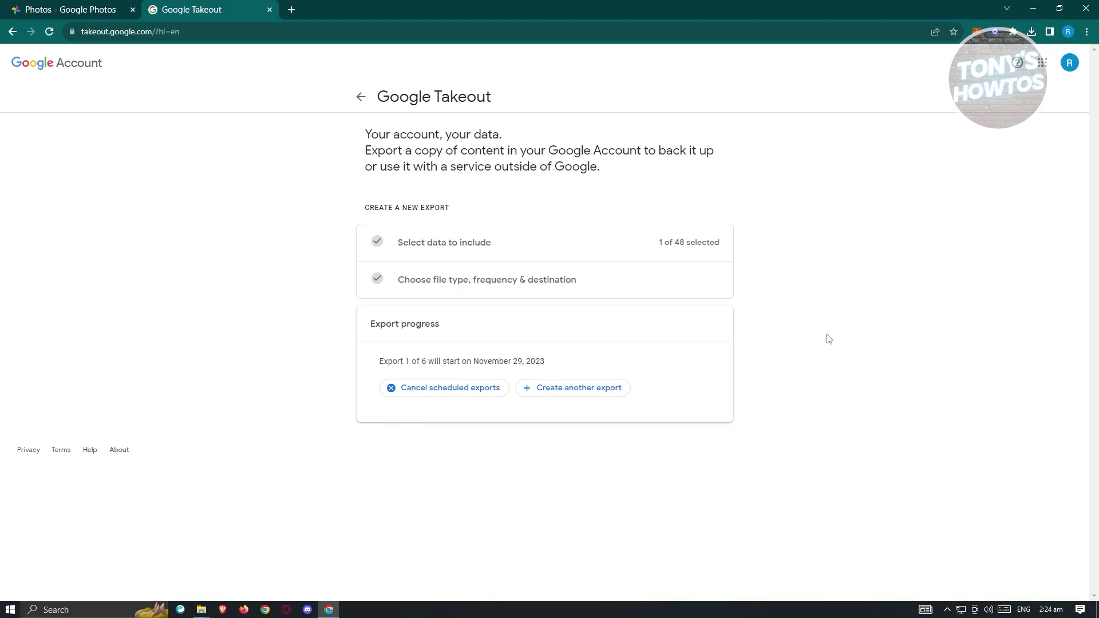